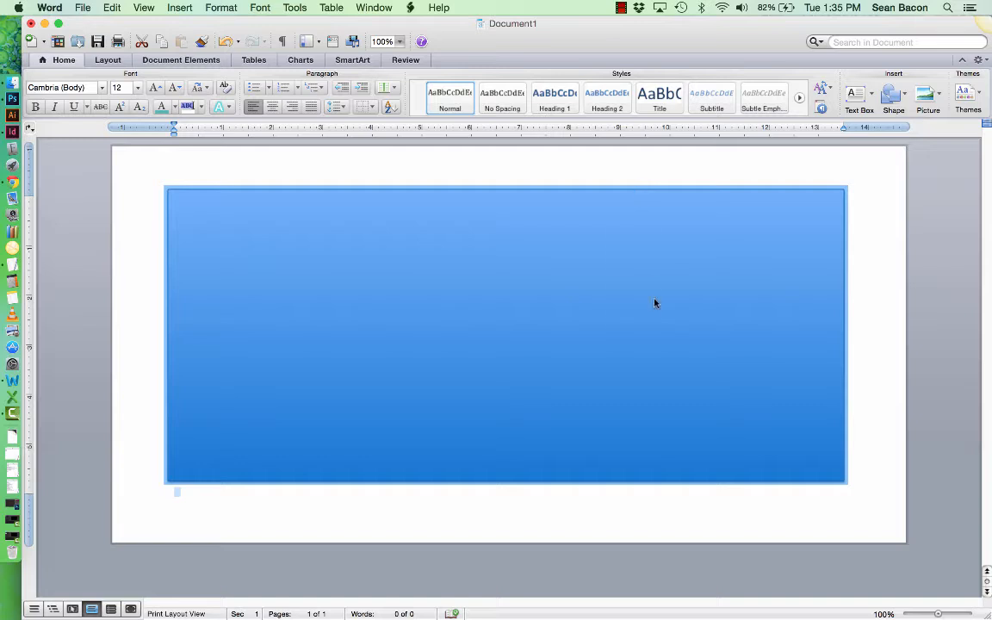
Export the single-page document as an Adobe PDF to the Desktop, named with the author's name followed by "_DesignJournal"
click(896, 306)
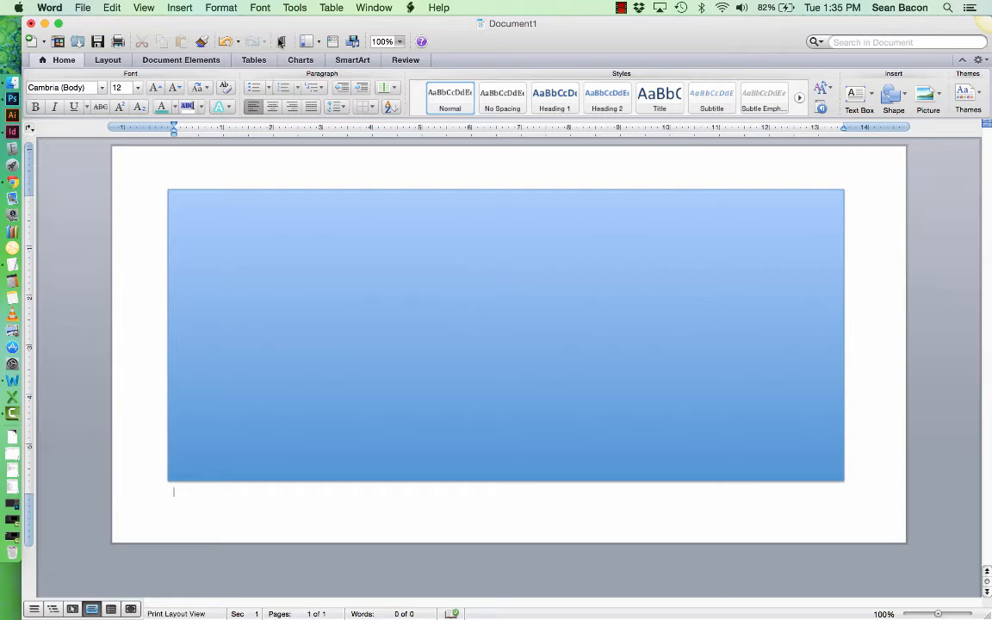
click(83, 7)
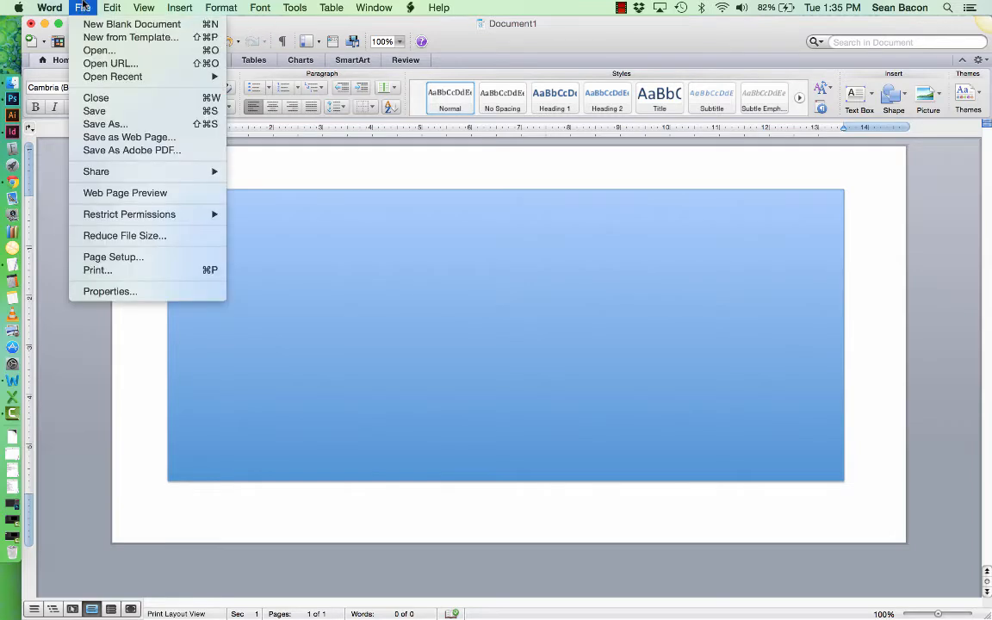
click(145, 152)
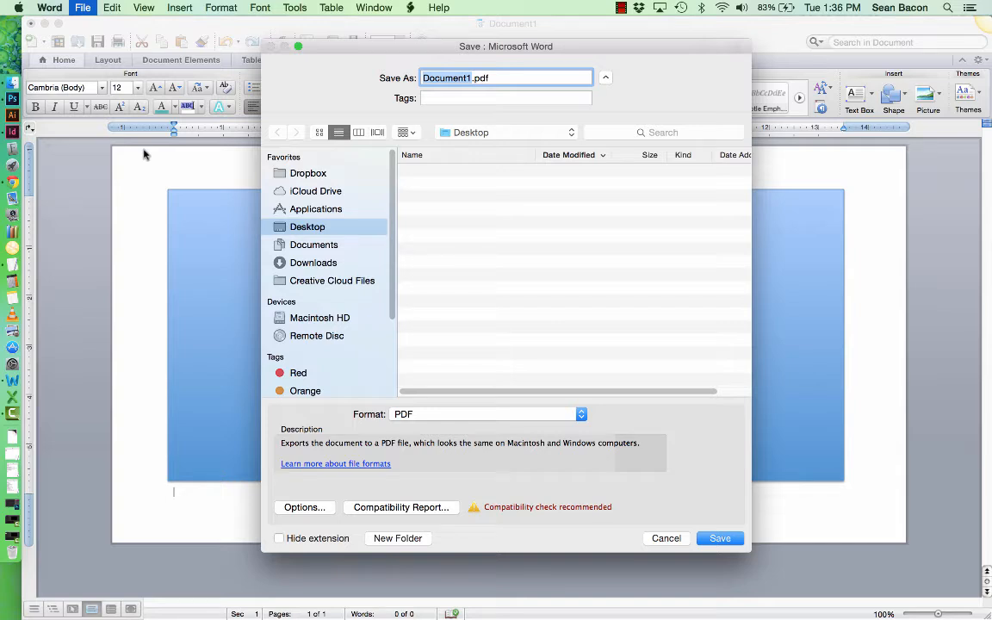
click(409, 415)
click(404, 417)
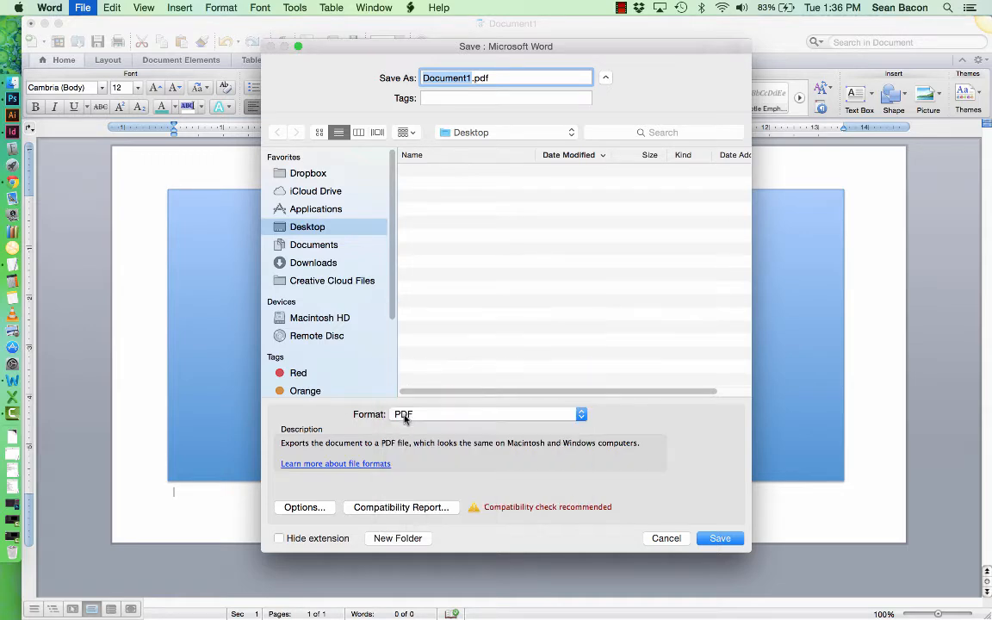
click(552, 132)
click(539, 135)
text(Sbacon_)
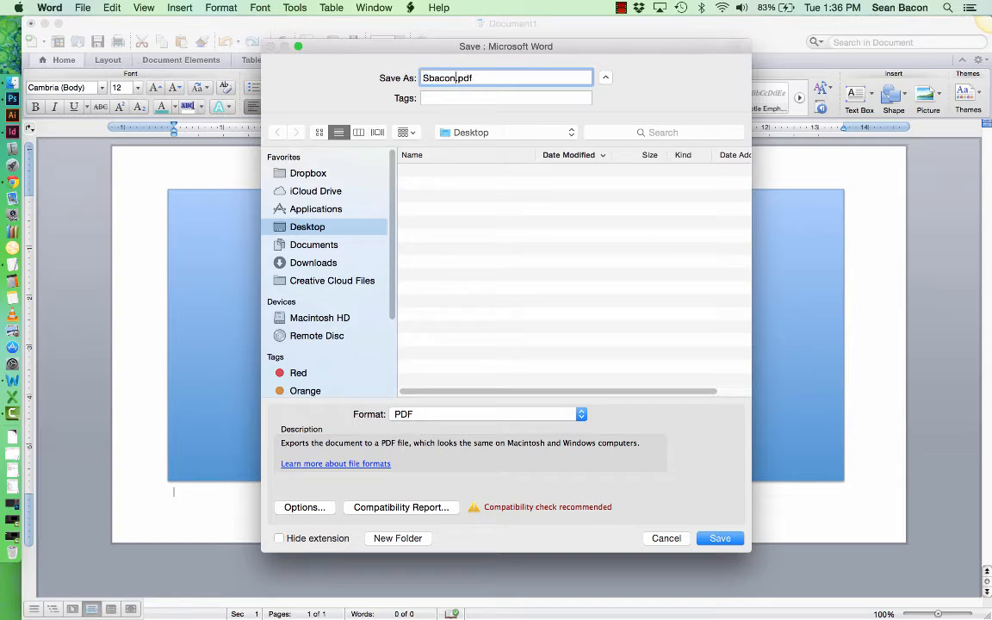
text(DesignJournal)
click(720, 538)
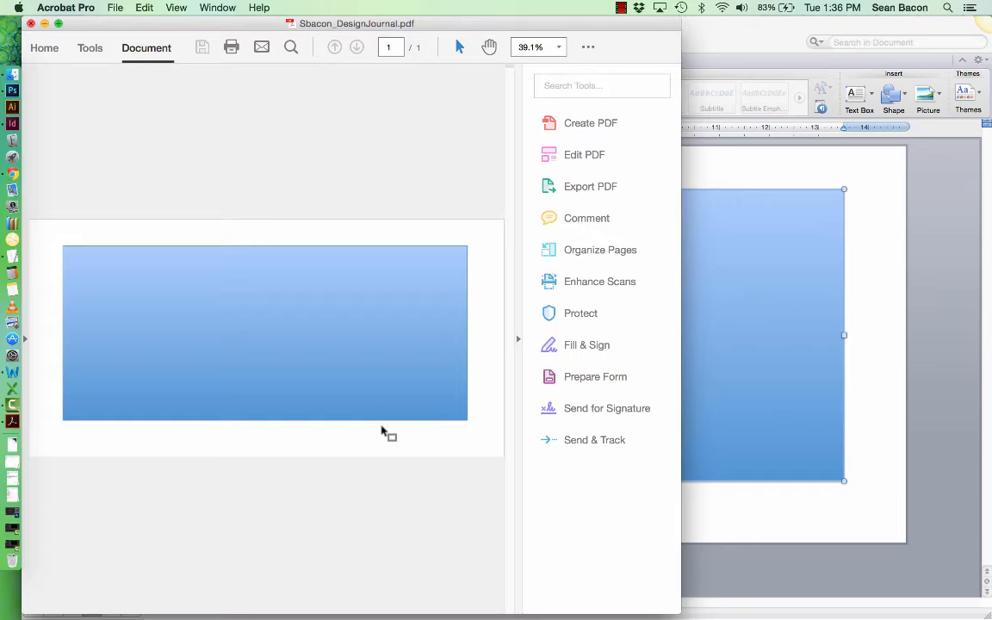
Locate the exported design journal PDF on the desktop, and return to the open windows
key(F11)
click(941, 56)
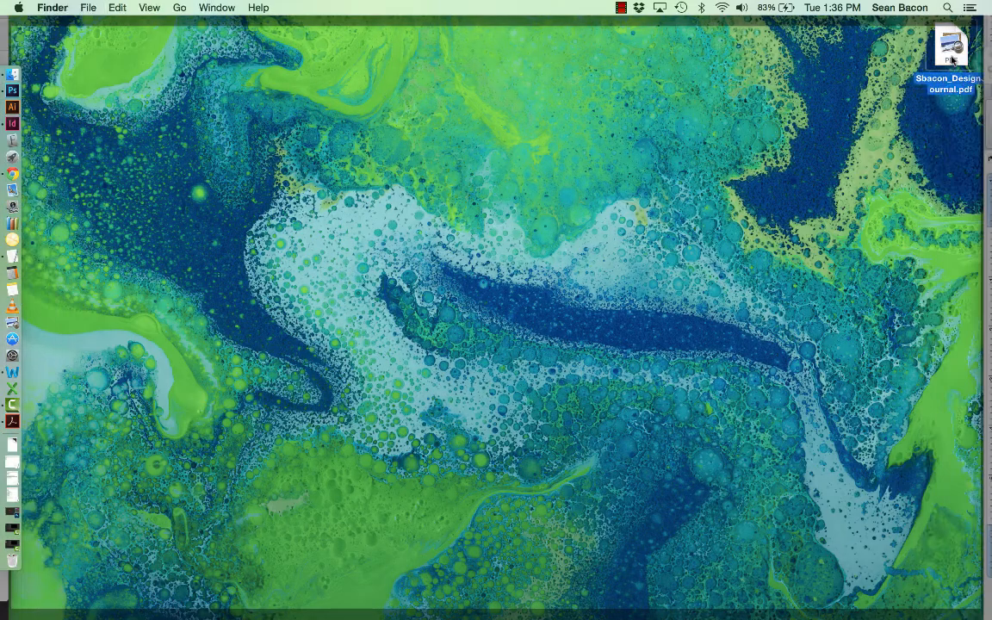
key(F11)
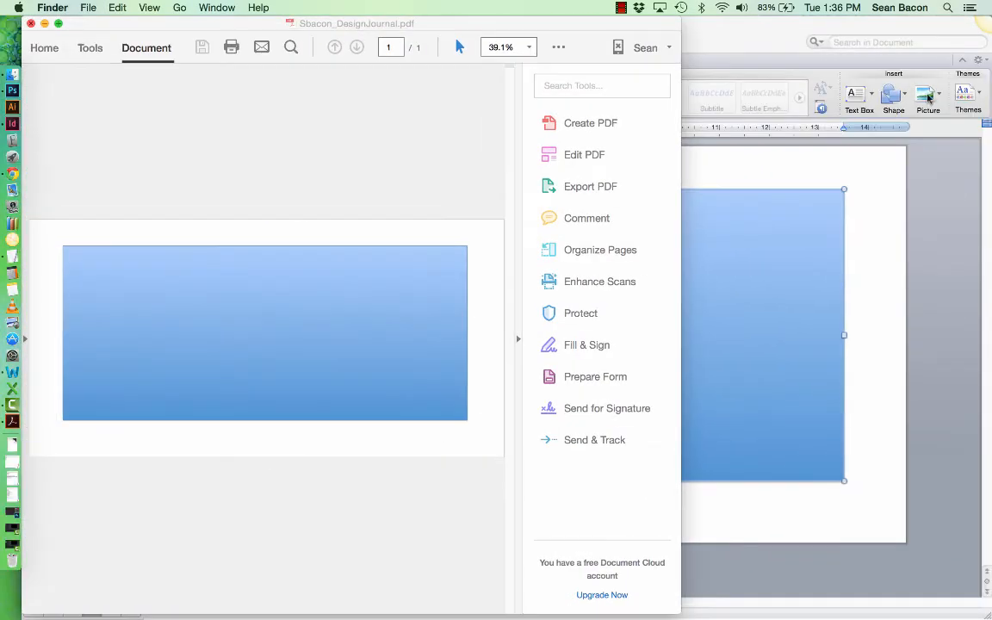
click(829, 226)
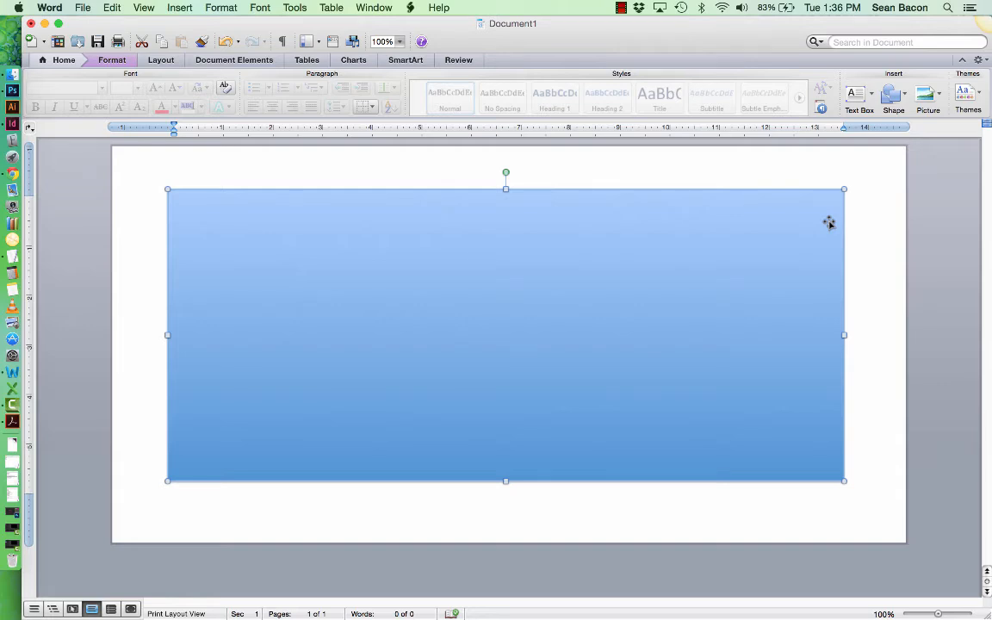
click(86, 8)
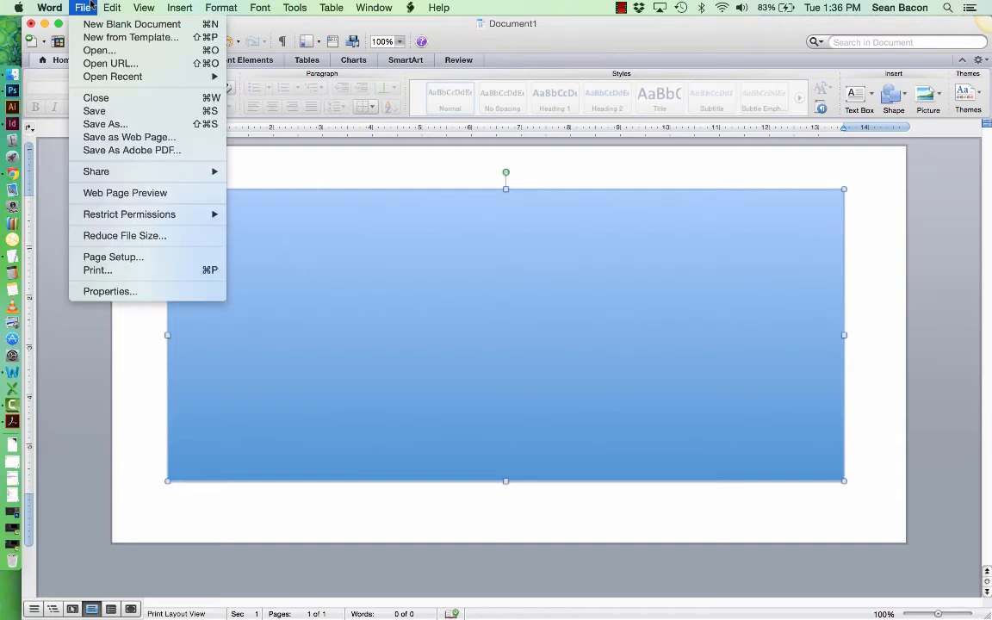
click(168, 125)
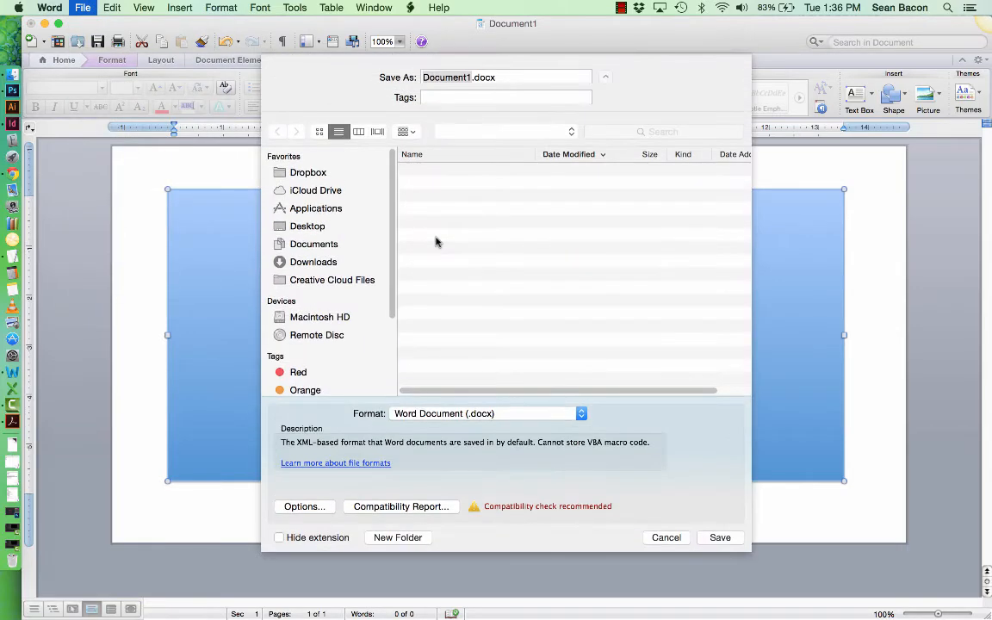
click(523, 414)
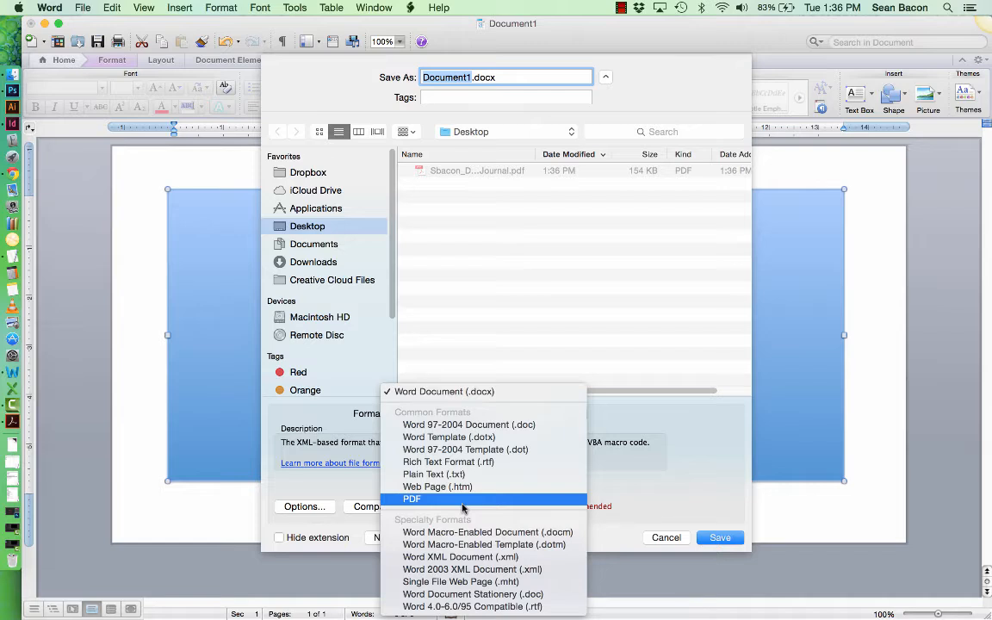
click(462, 504)
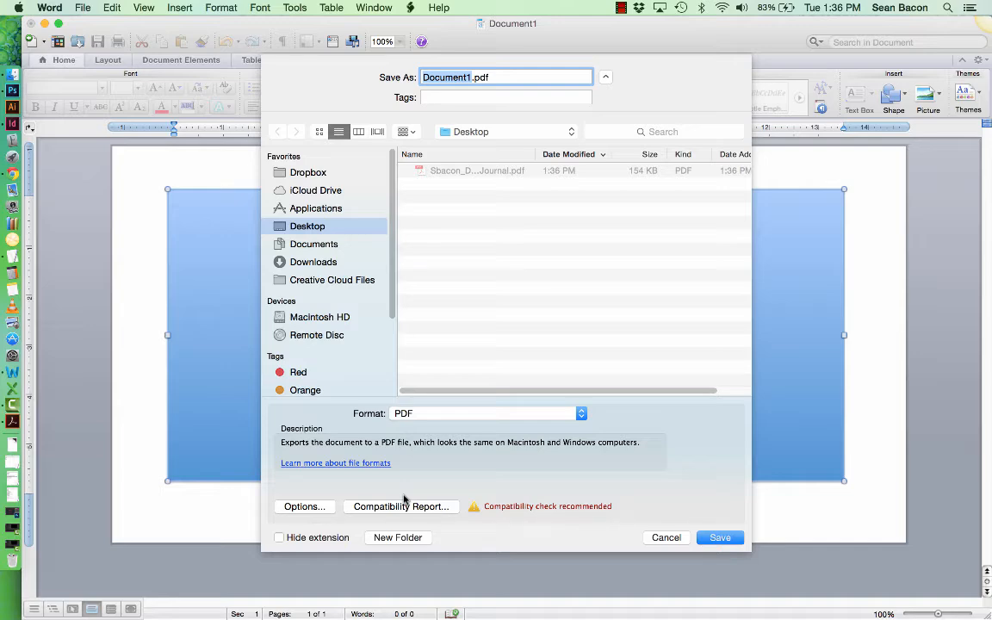
click(664, 538)
click(83, 8)
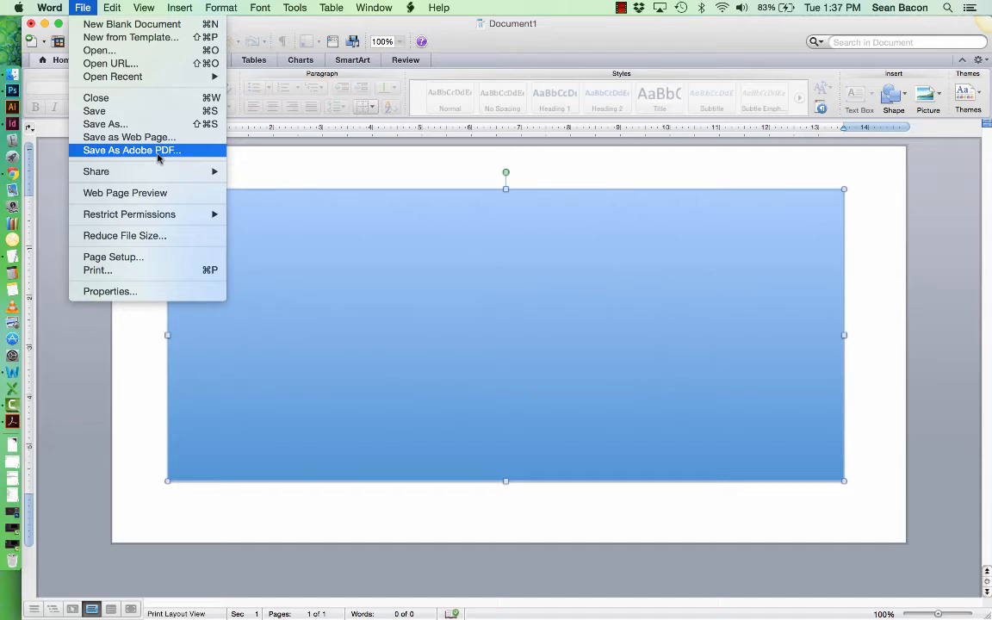
click(295, 151)
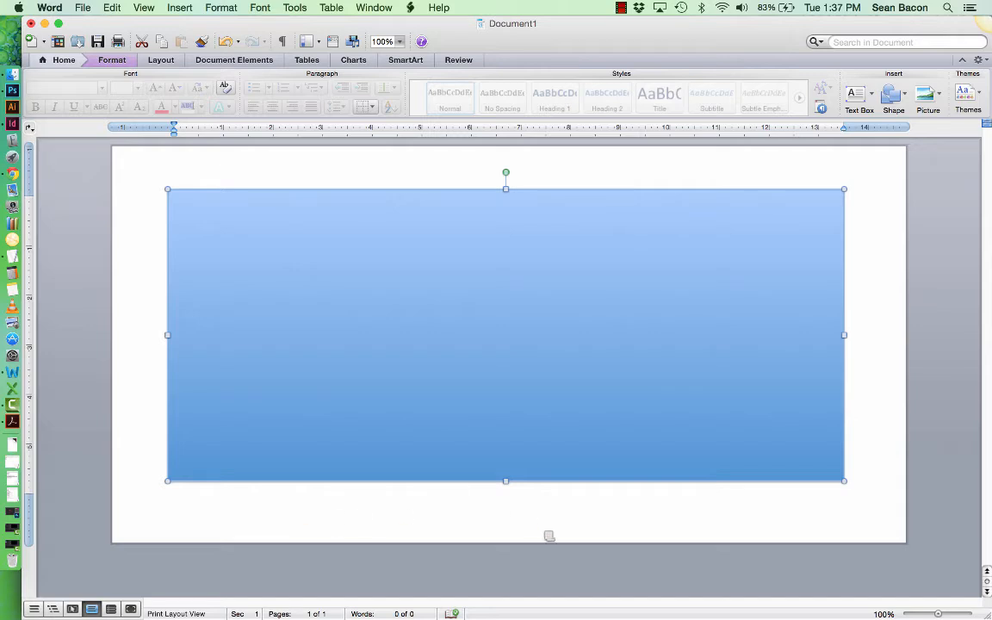
Export the two-page Document2 as an Adobe PDF to the Desktop, reusing the existing PDF's name with "_pages" appended
drag(485, 40, 480, 168)
click(701, 31)
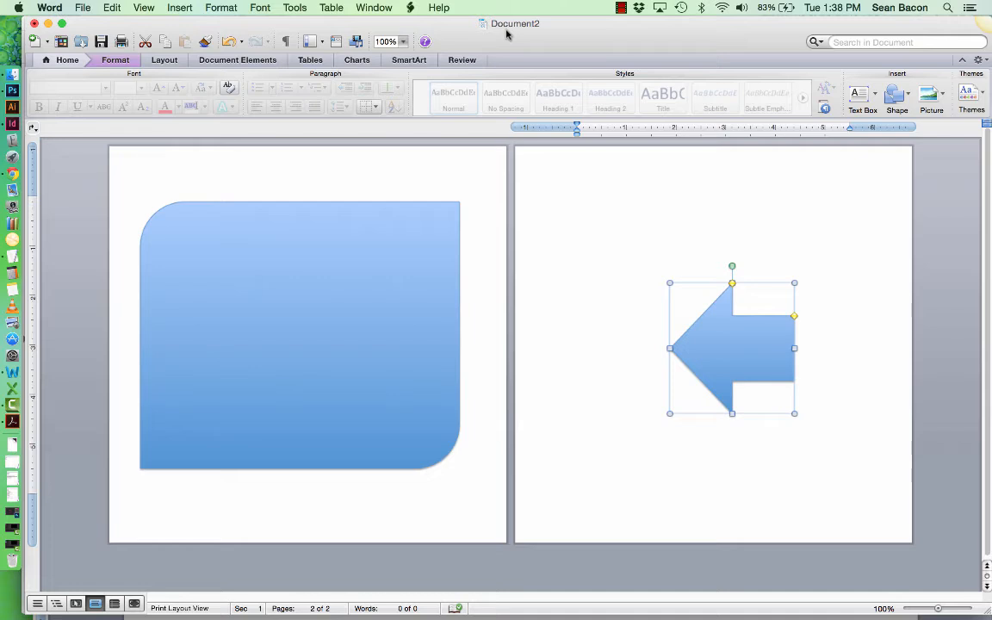
click(82, 8)
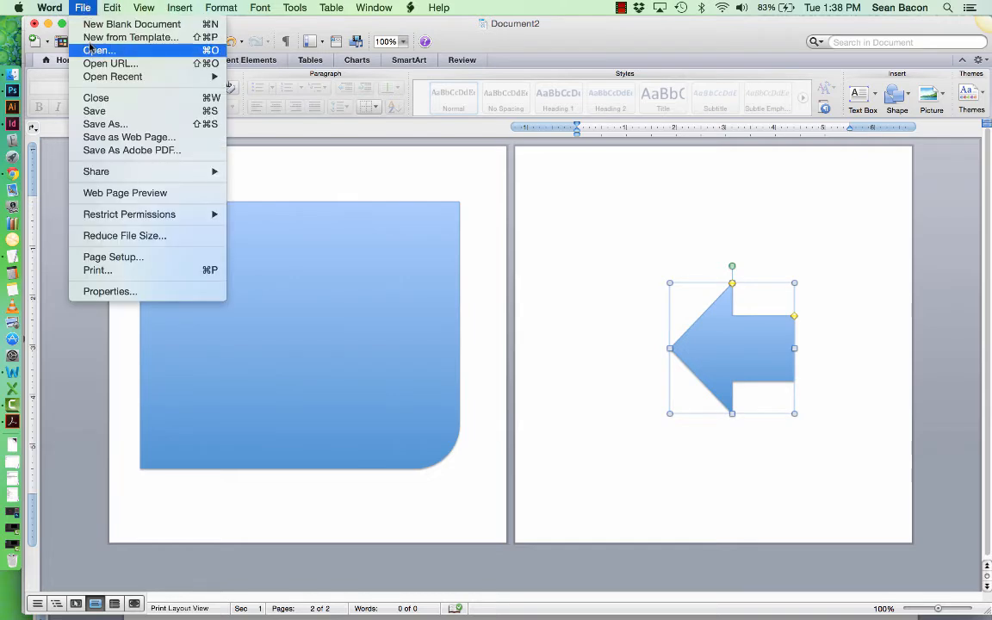
click(122, 150)
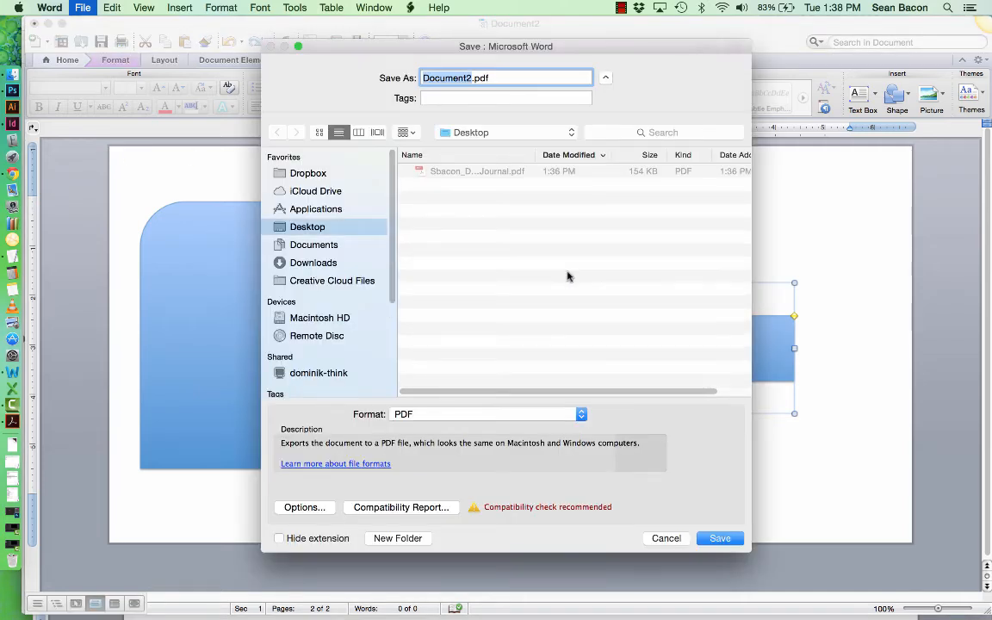
click(489, 171)
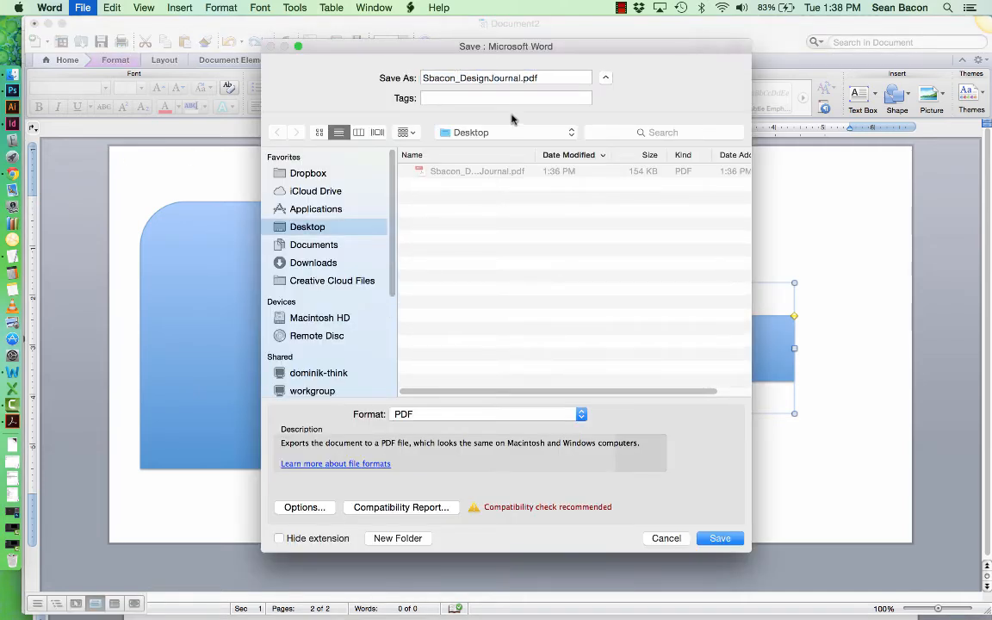
click(520, 77)
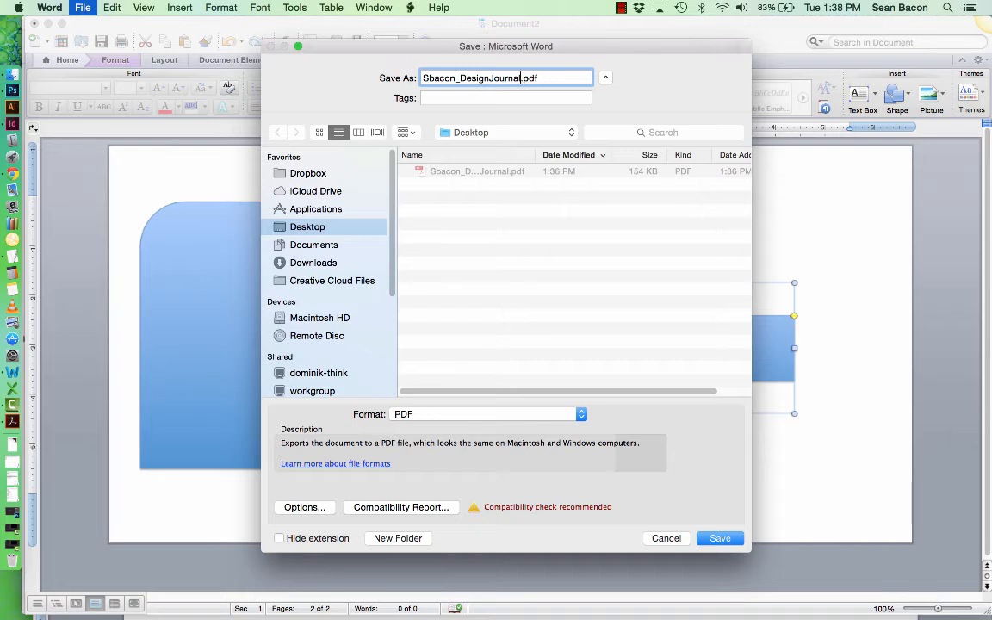
text(_pages)
key(Return)
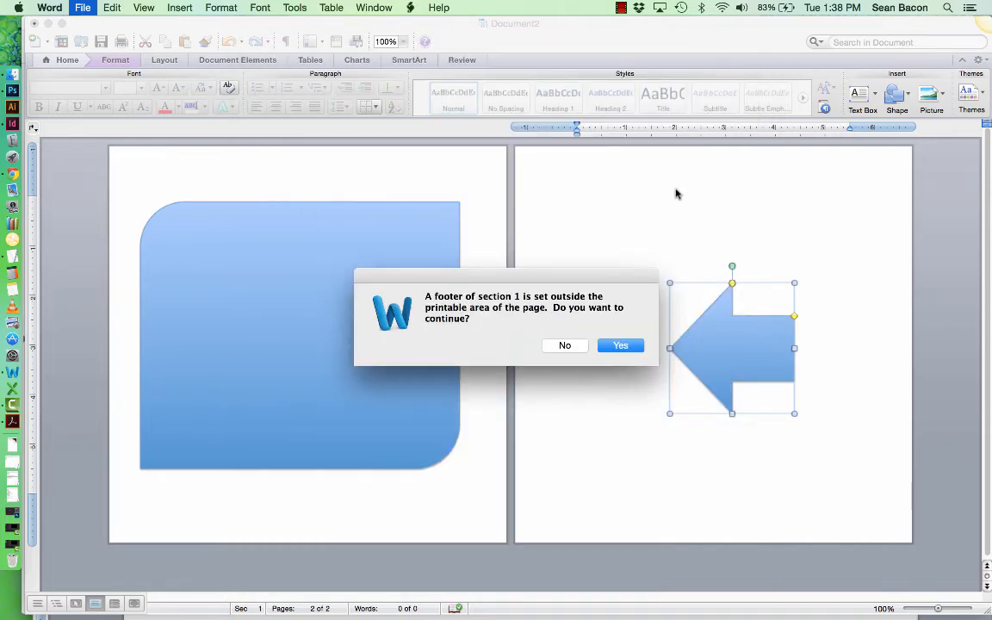
click(625, 347)
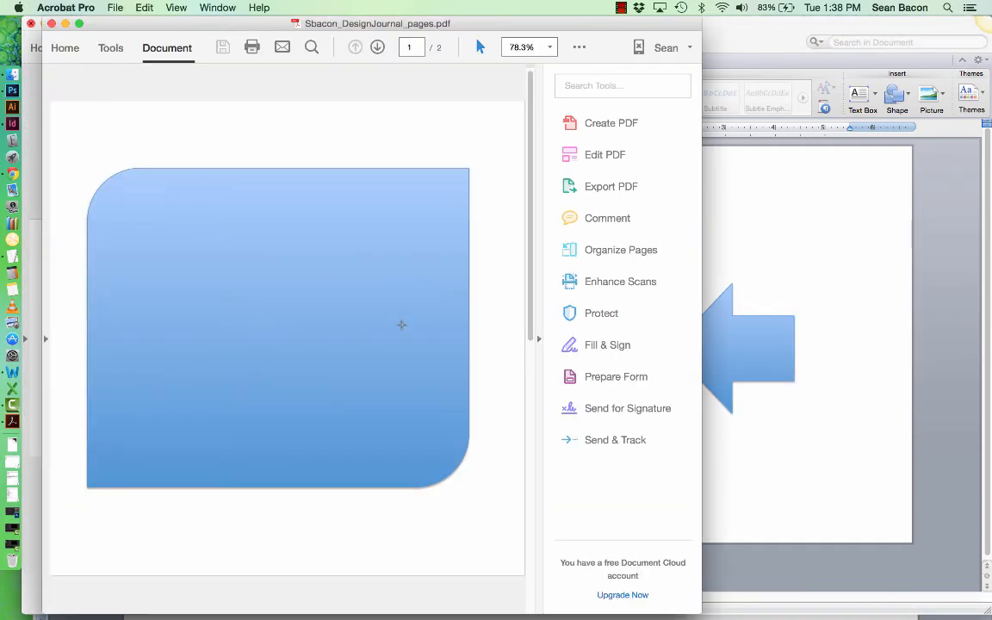
Set the initial view page layout of the two-page PDF to Two-Up (Facing) in its document properties
scroll(529, 319, down, 3)
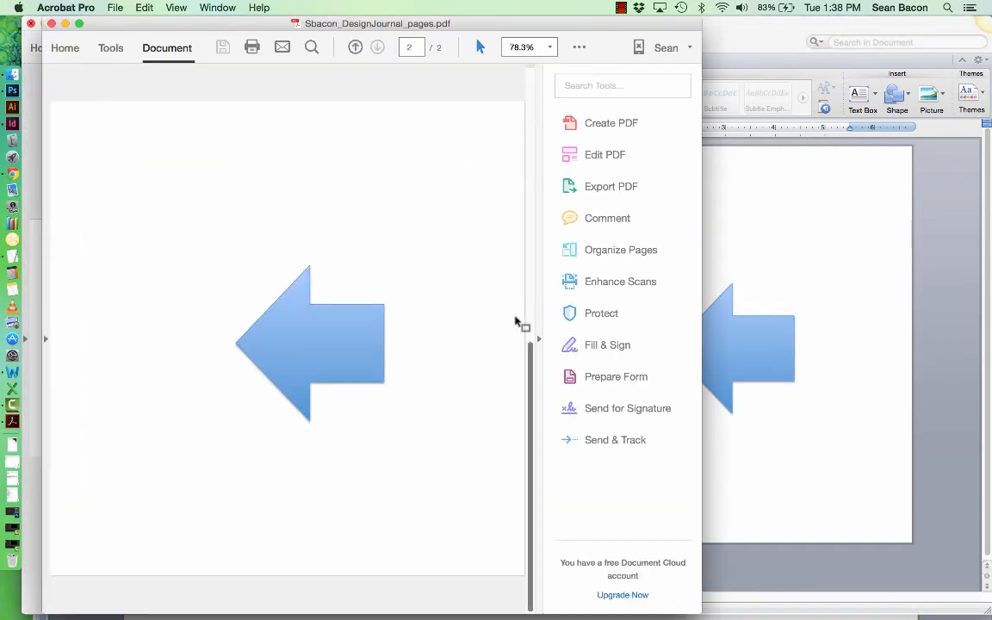
scroll(390, 190, up, 3)
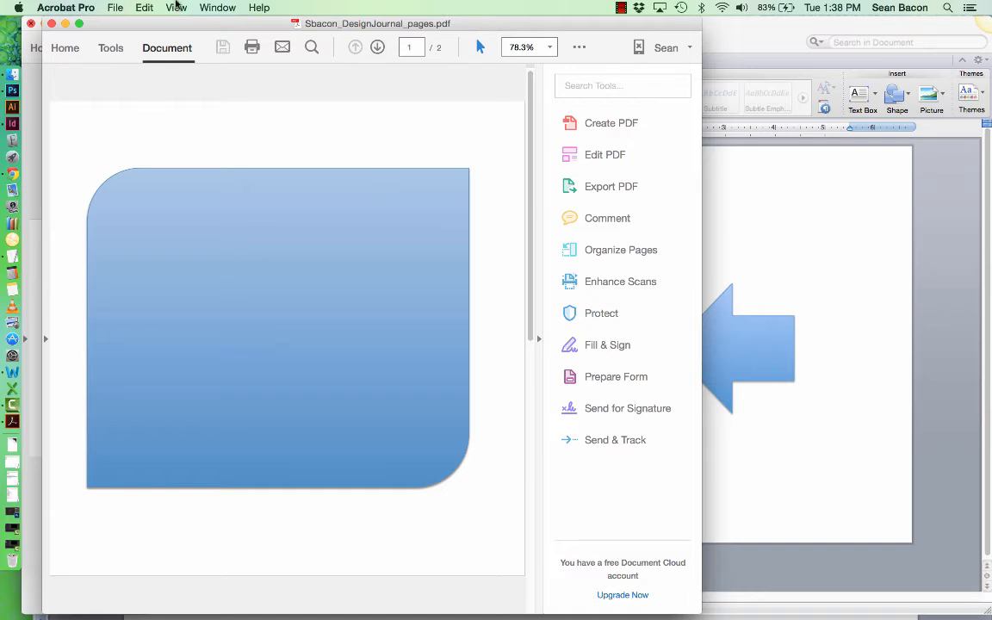
click(115, 7)
mouse_move(86, 7)
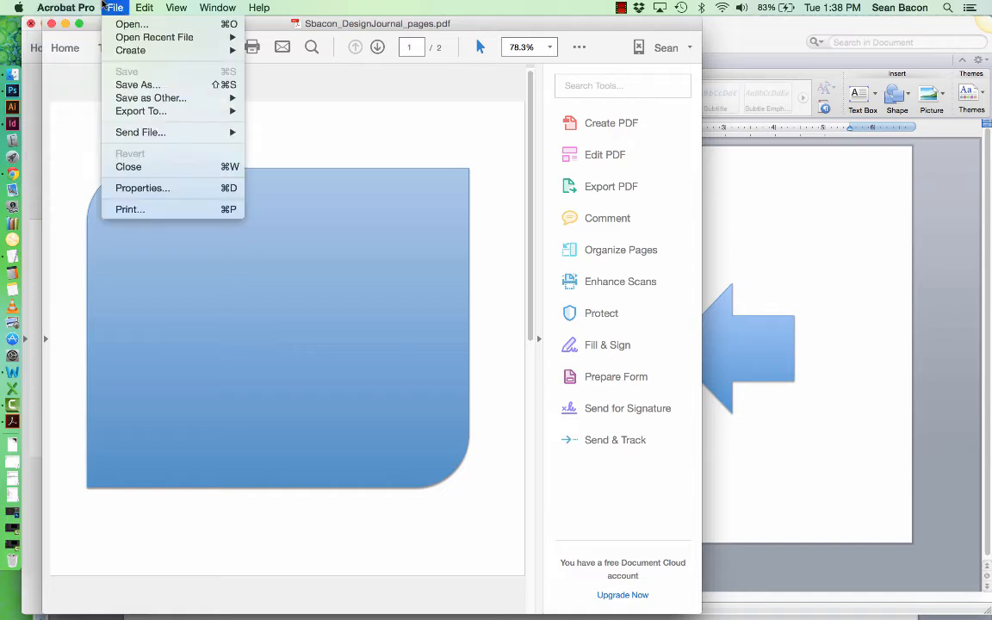
click(130, 189)
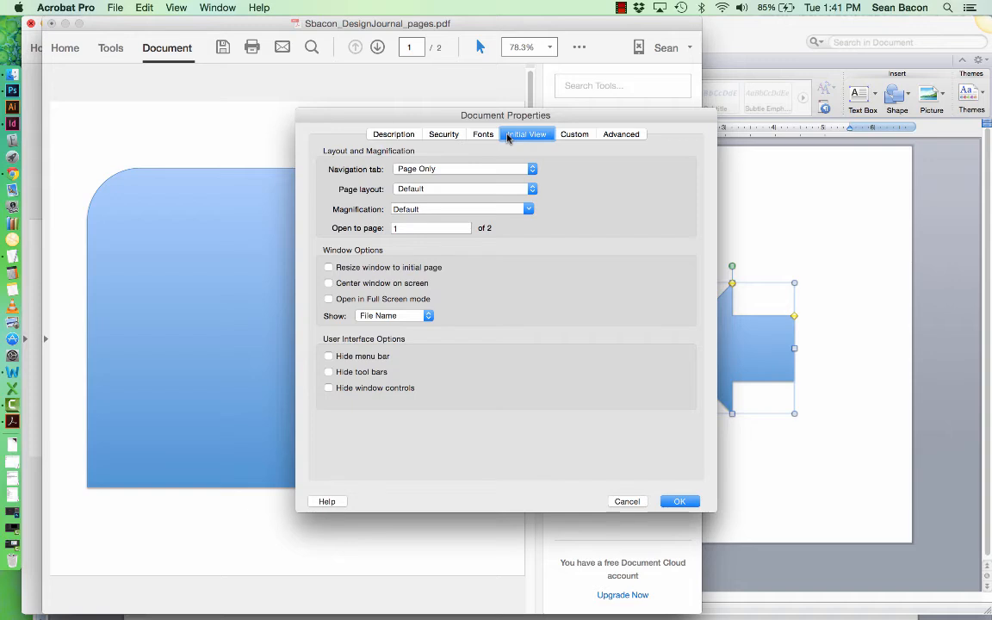
click(455, 194)
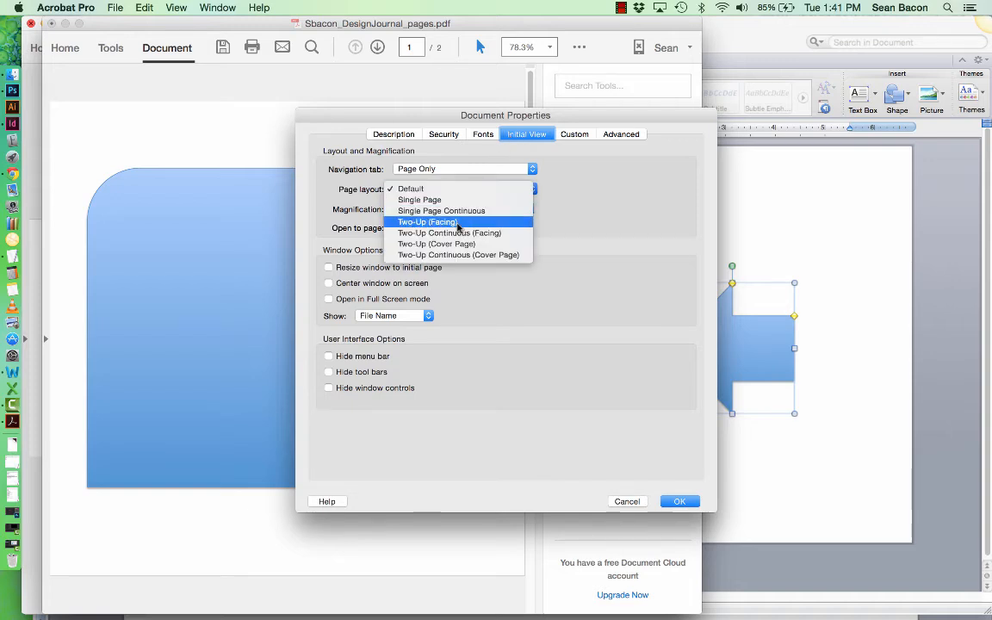
click(458, 226)
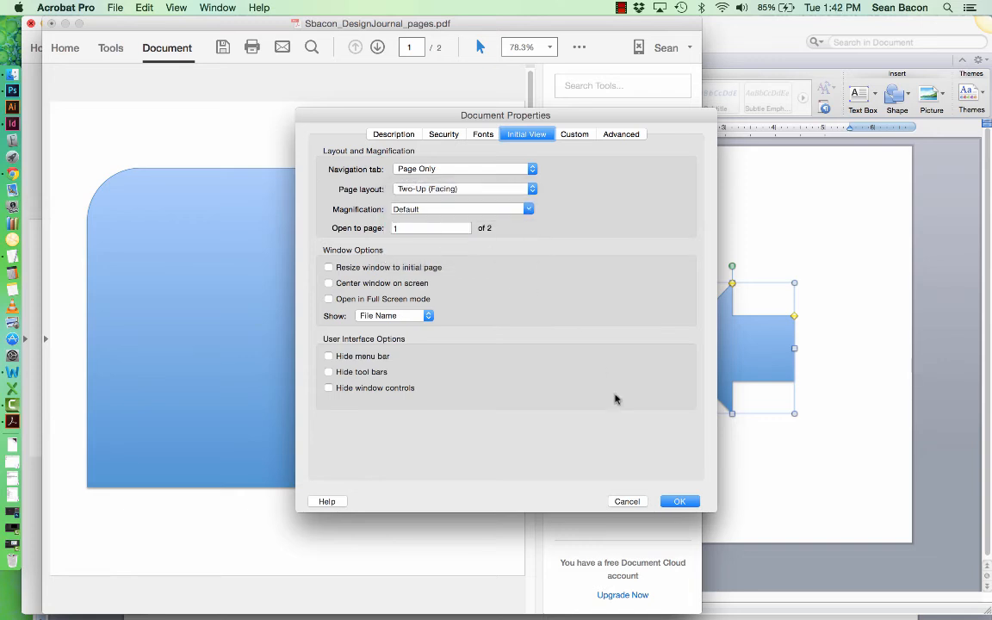
click(679, 502)
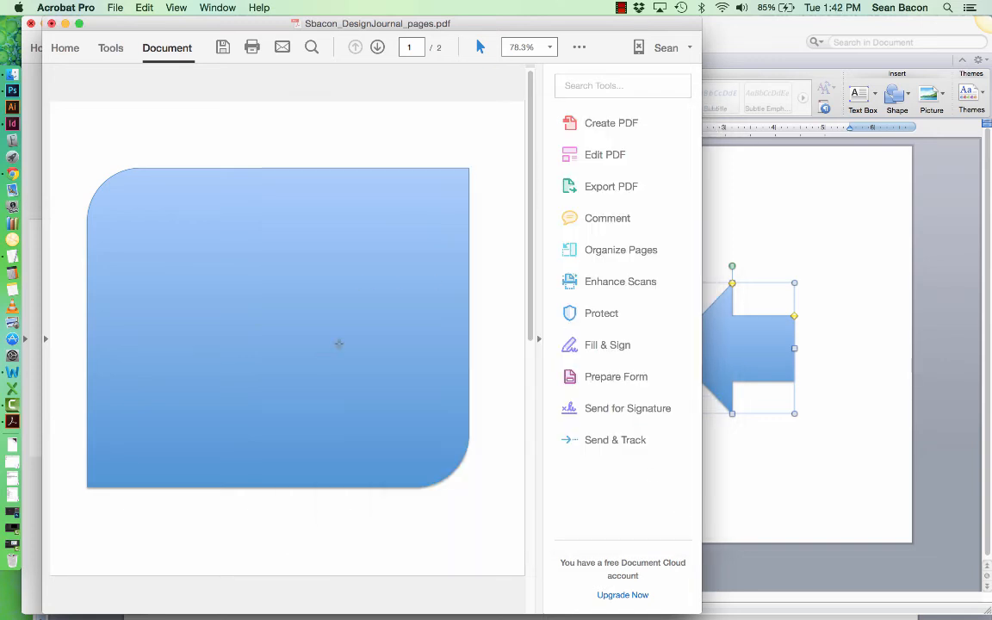
Switch the PDF's page display to Two Page View
click(177, 8)
mouse_move(235, 60)
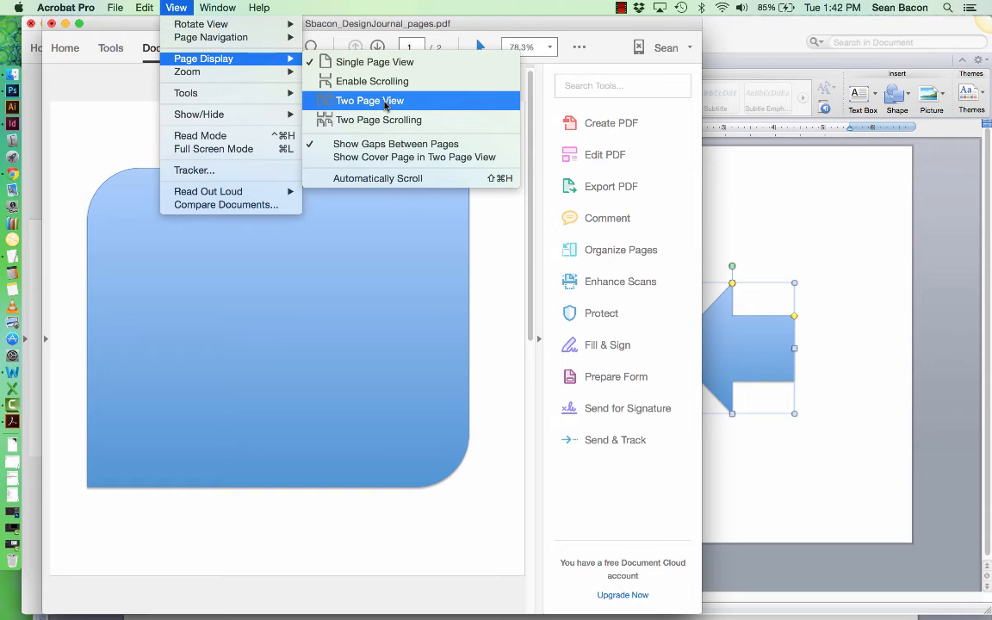
click(370, 100)
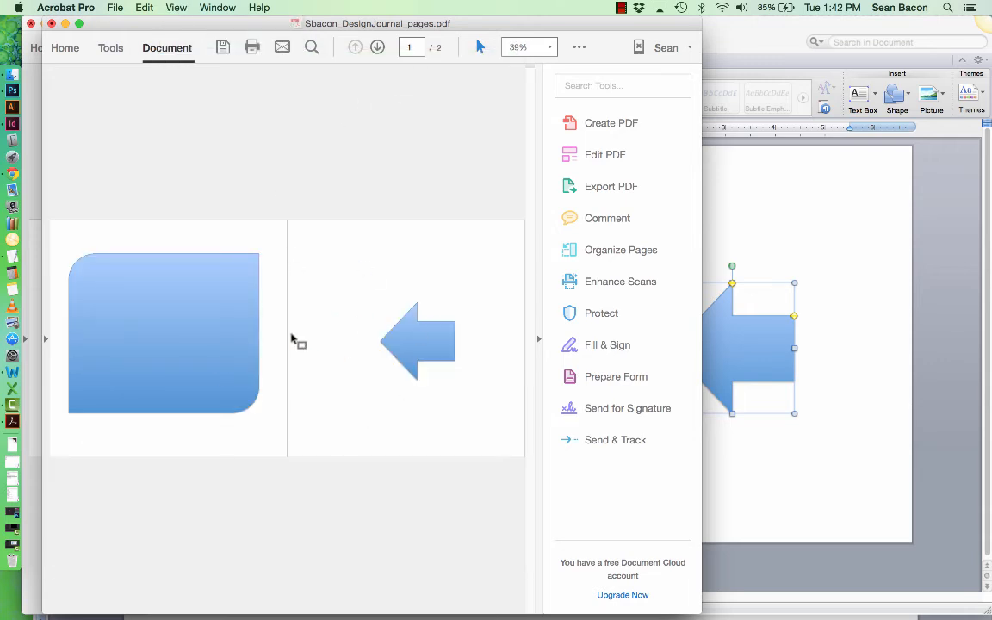
Close the two-page PDF with its changes saved, and reopen it from the desktop
key(super+w)
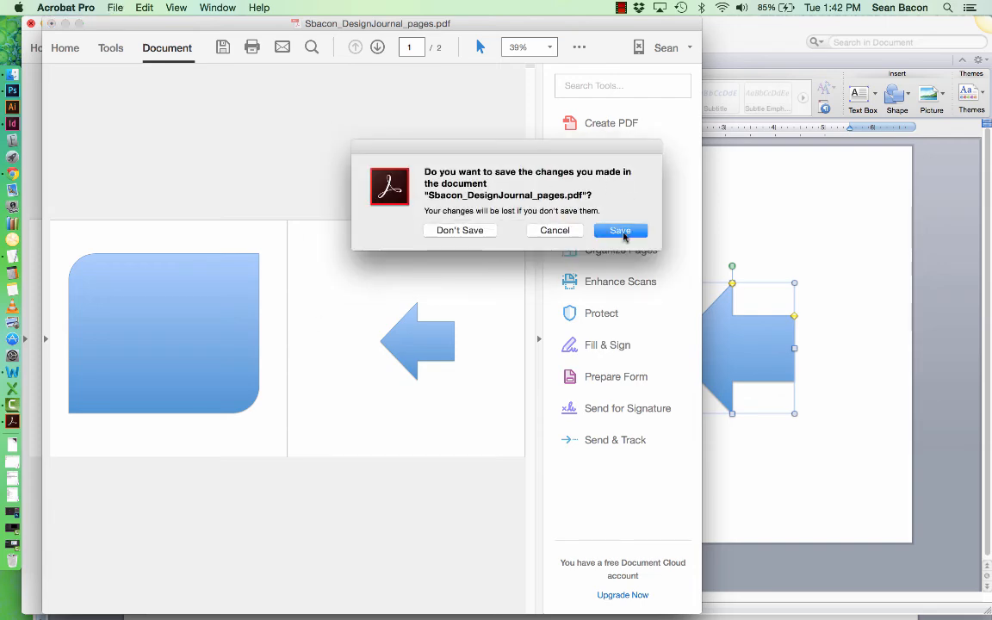
click(621, 229)
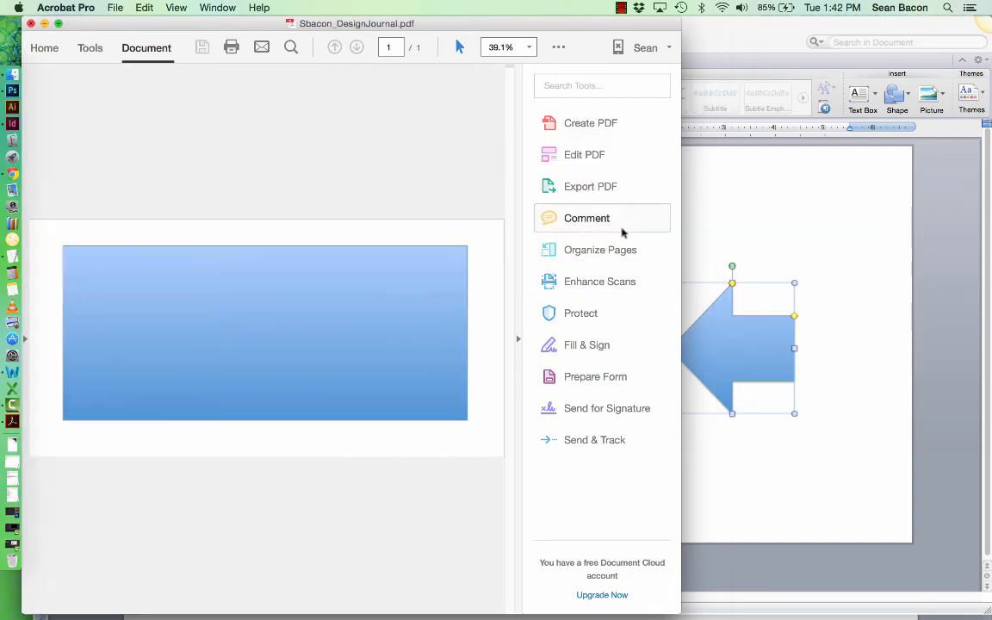
drag(782, 24, 713, 129)
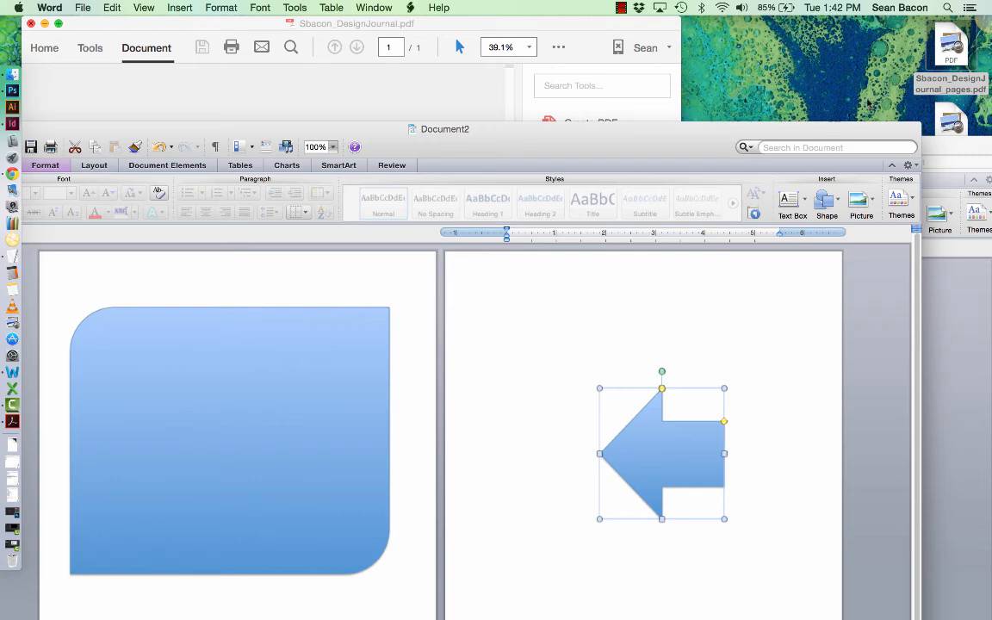
double_click(942, 63)
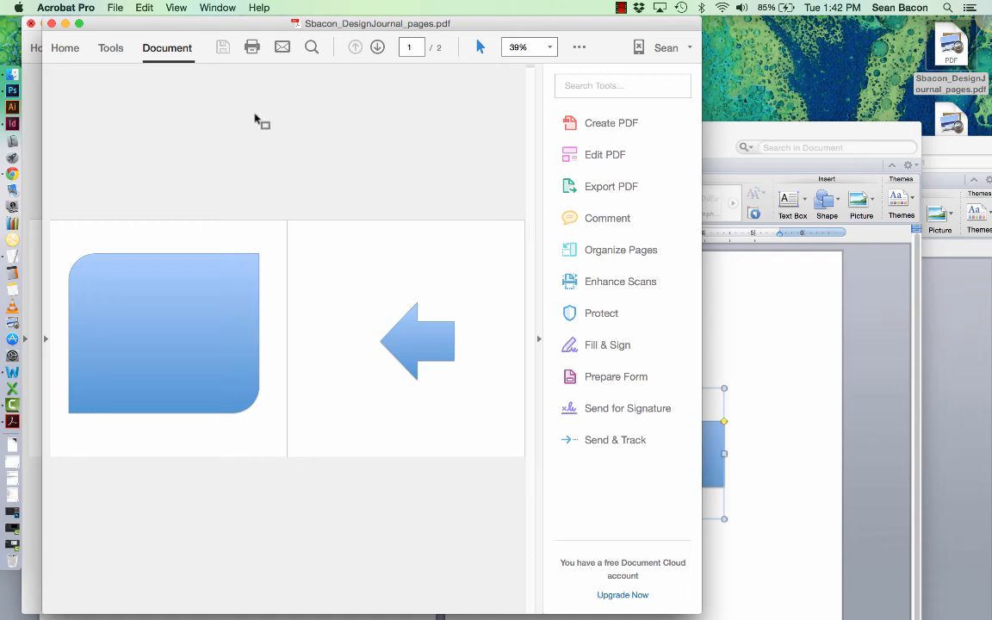
Review the page layout options in the two-page PDF's Initial View properties, leaving the dialog without making changes
click(115, 7)
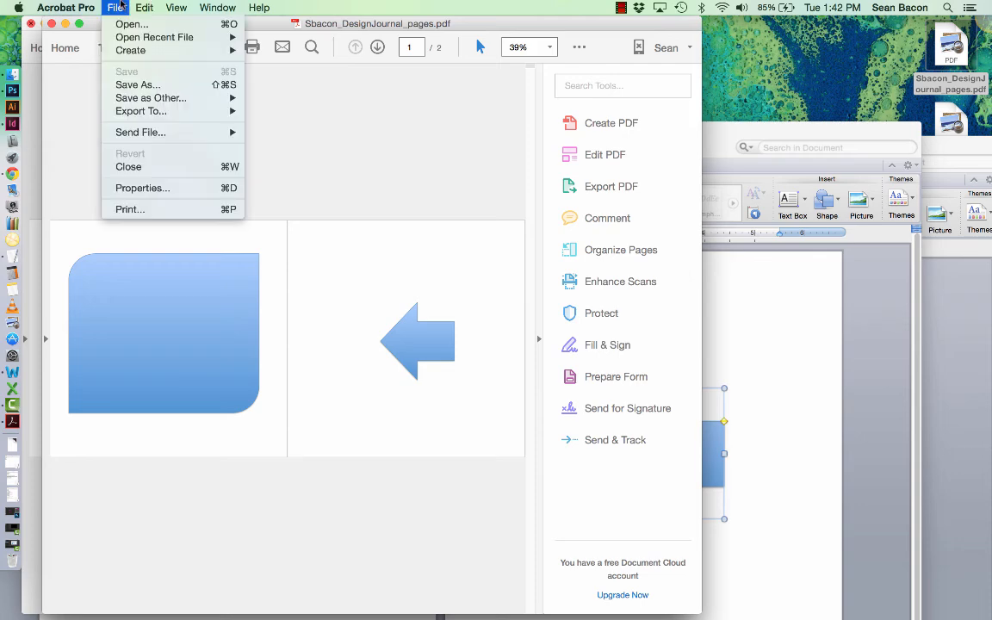
mouse_move(147, 7)
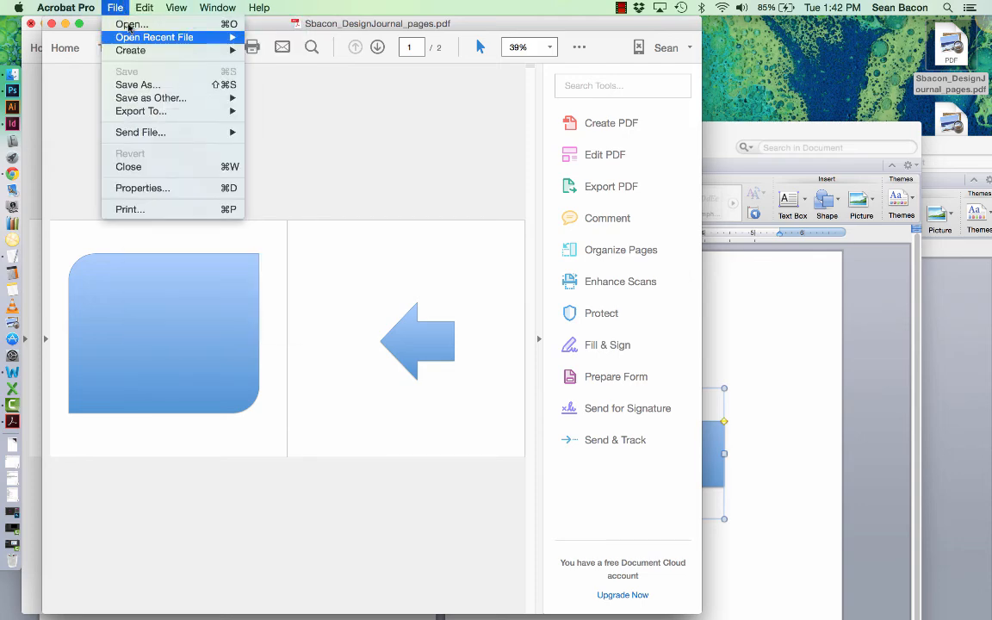
click(145, 188)
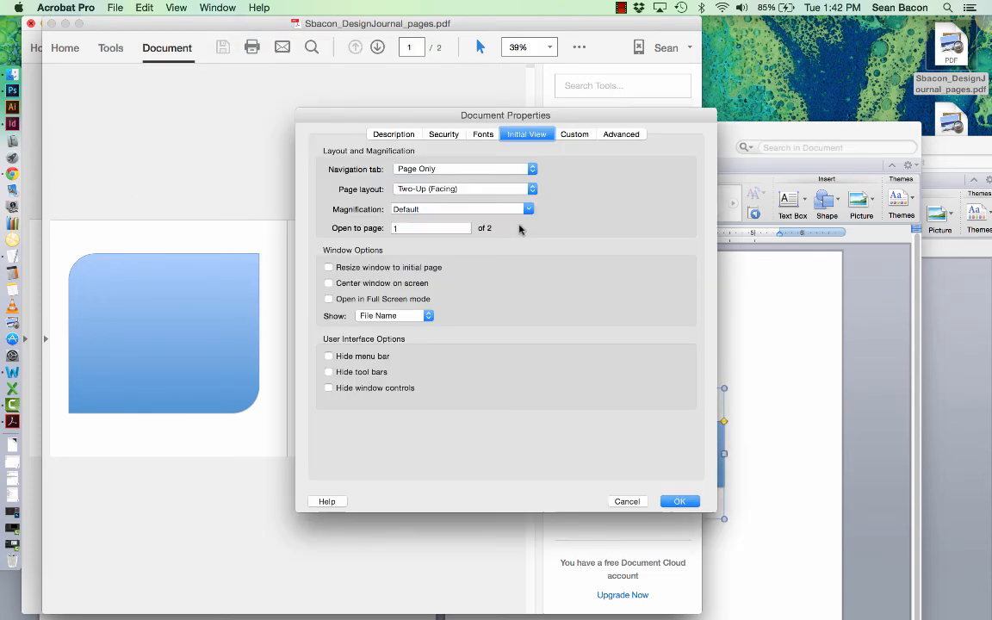
click(410, 188)
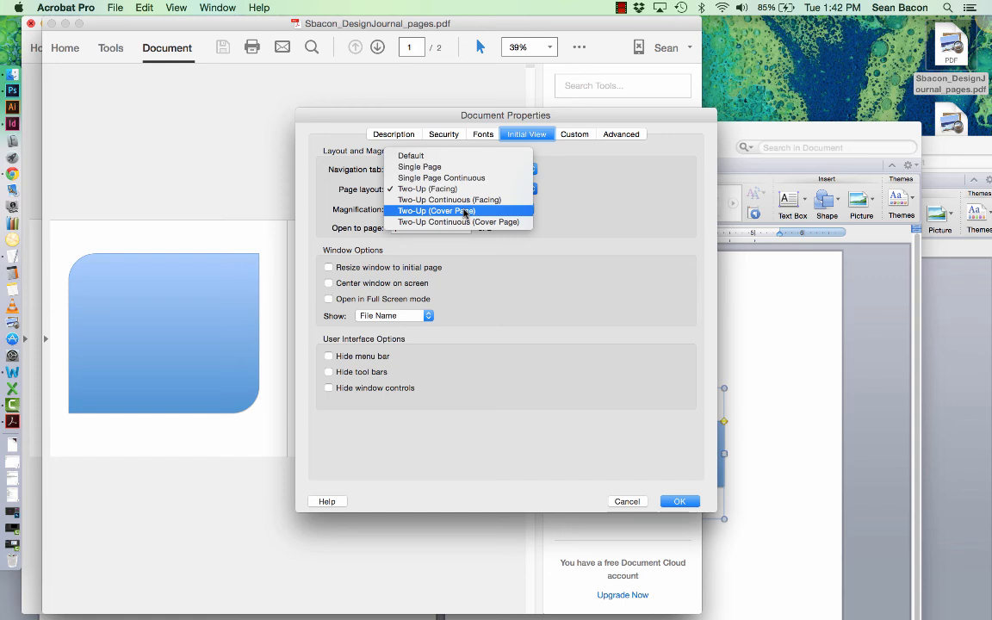
click(625, 503)
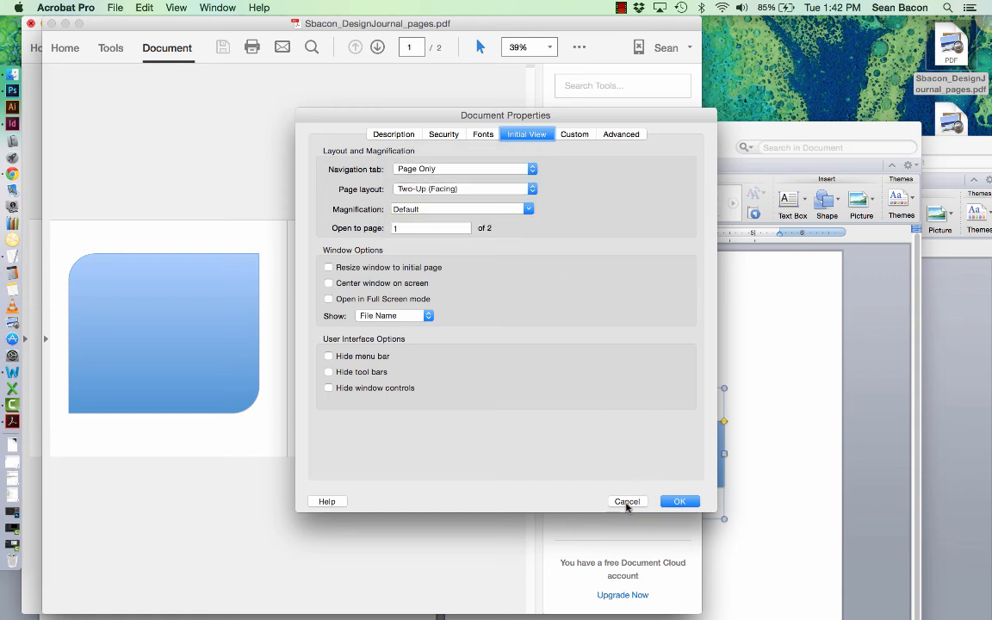
click(615, 502)
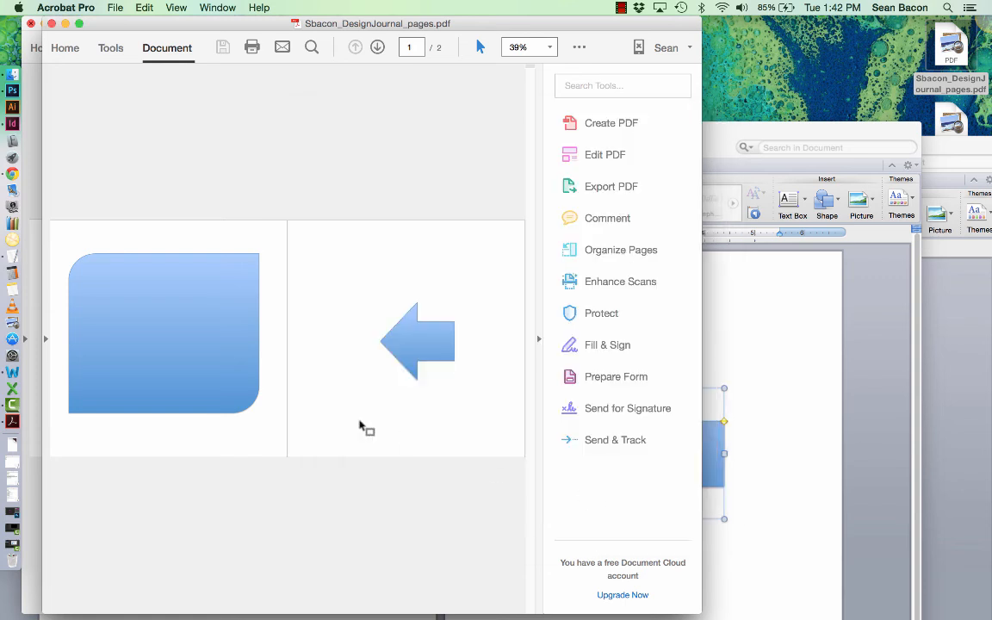